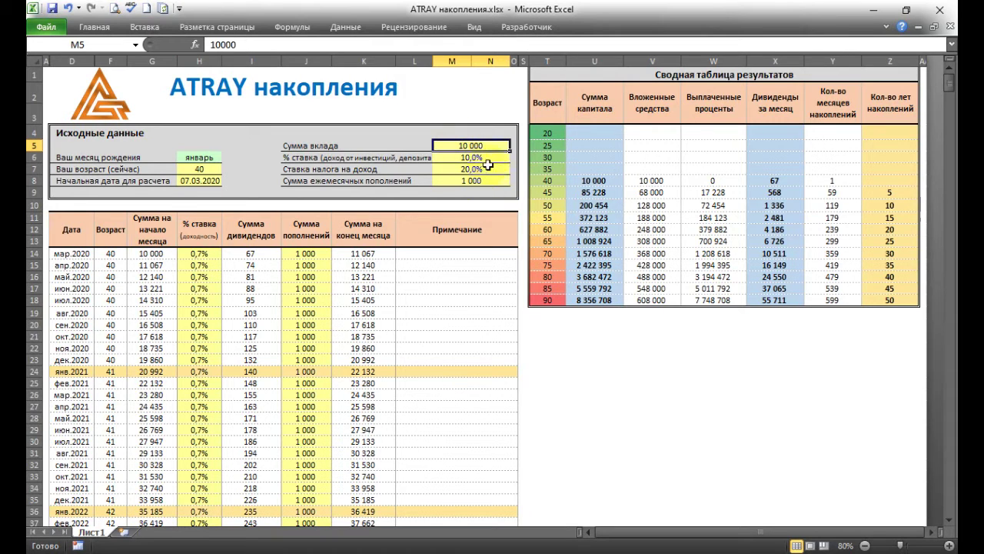
Review the interest rate, income tax rate and monthly contribution cells in the initial data block.
click(483, 156)
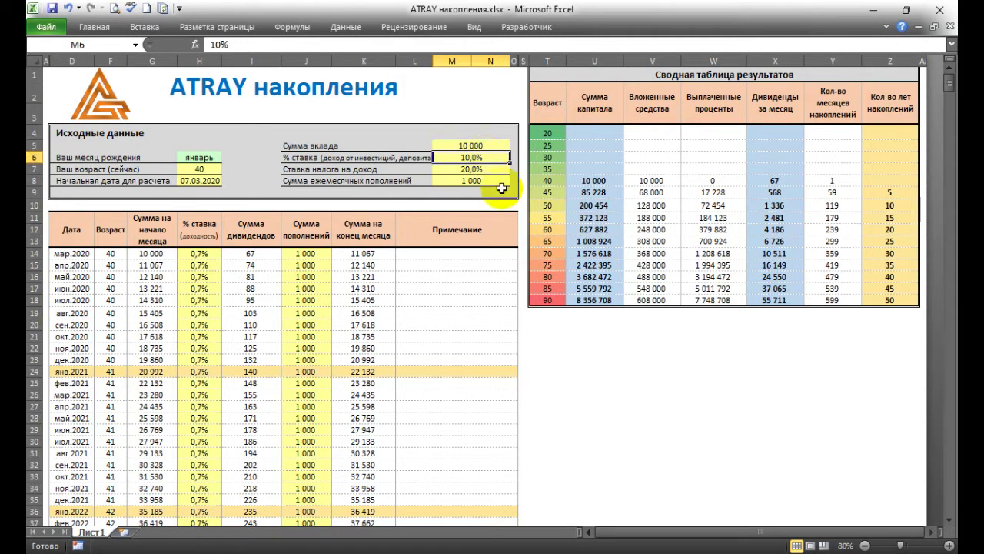
click(480, 169)
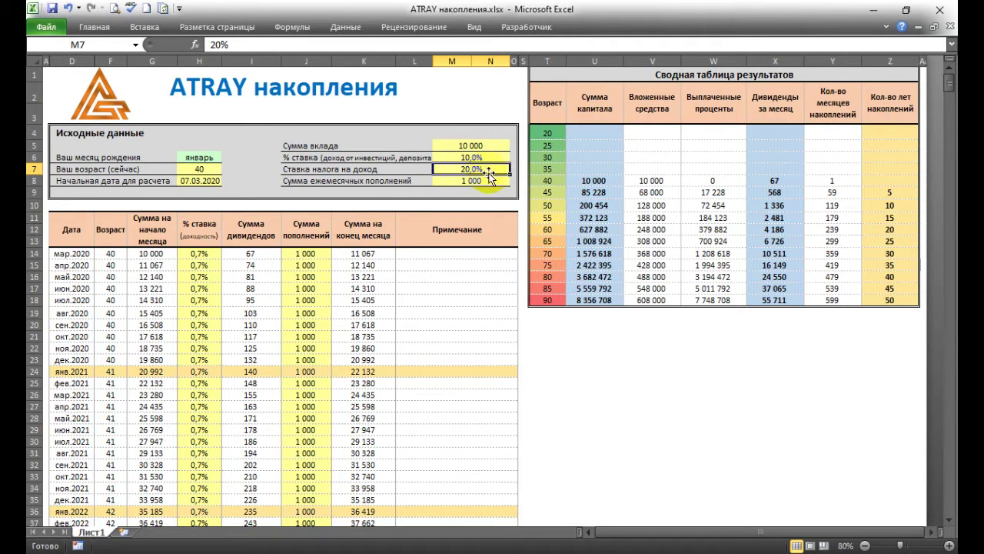
click(483, 156)
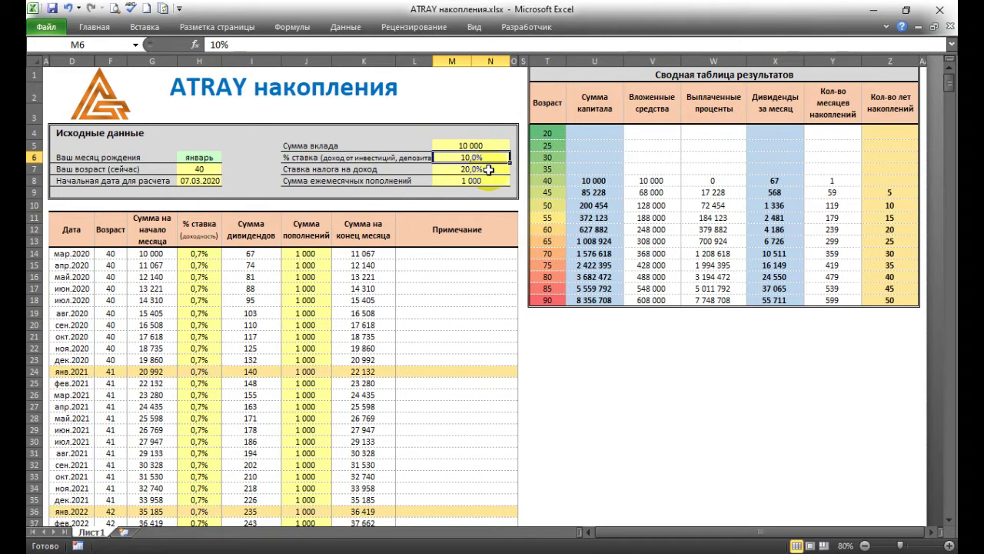
click(489, 170)
click(503, 179)
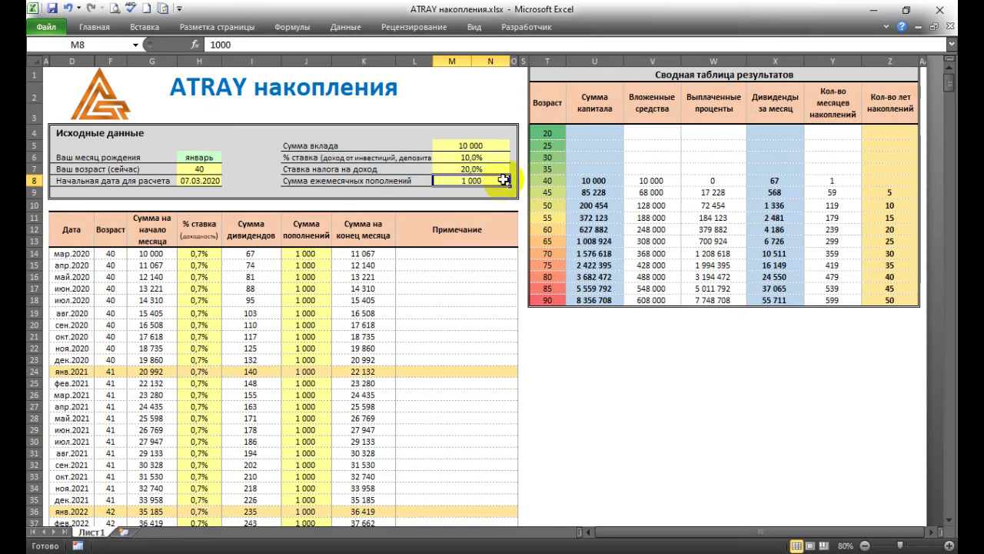
Examine the formulas behind the start-of-month amounts for March and April 2020 and the cells they reference.
click(165, 253)
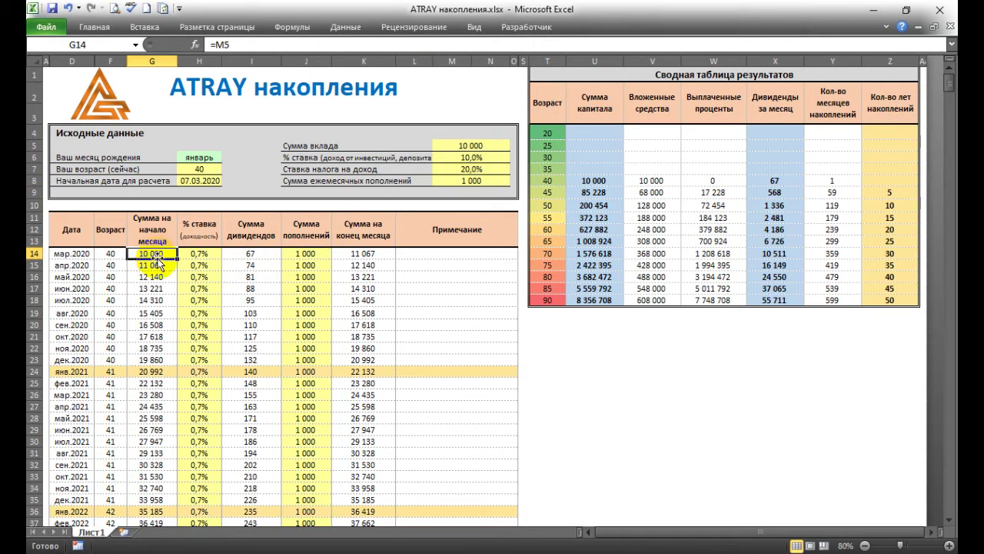
click(240, 44)
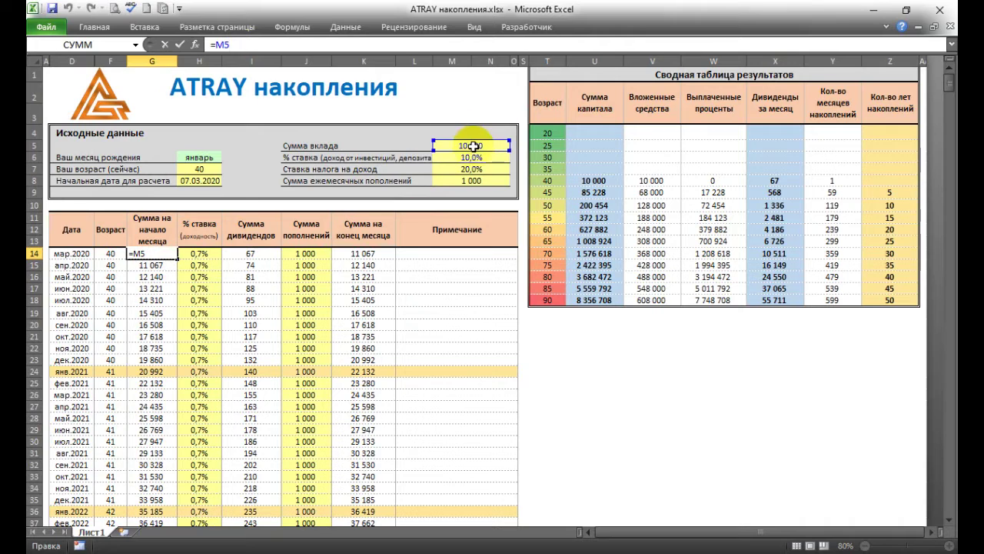
key(Escape)
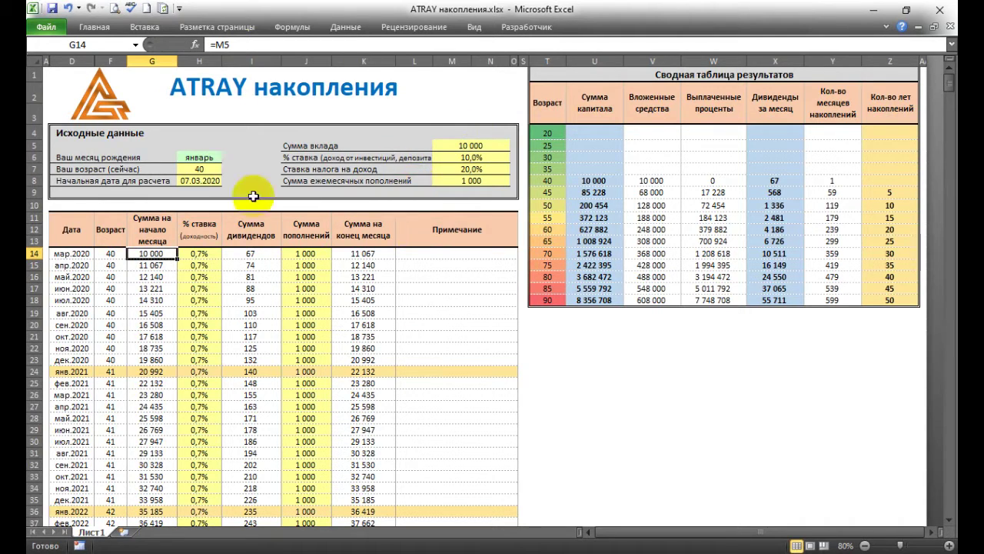
click(83, 253)
click(162, 266)
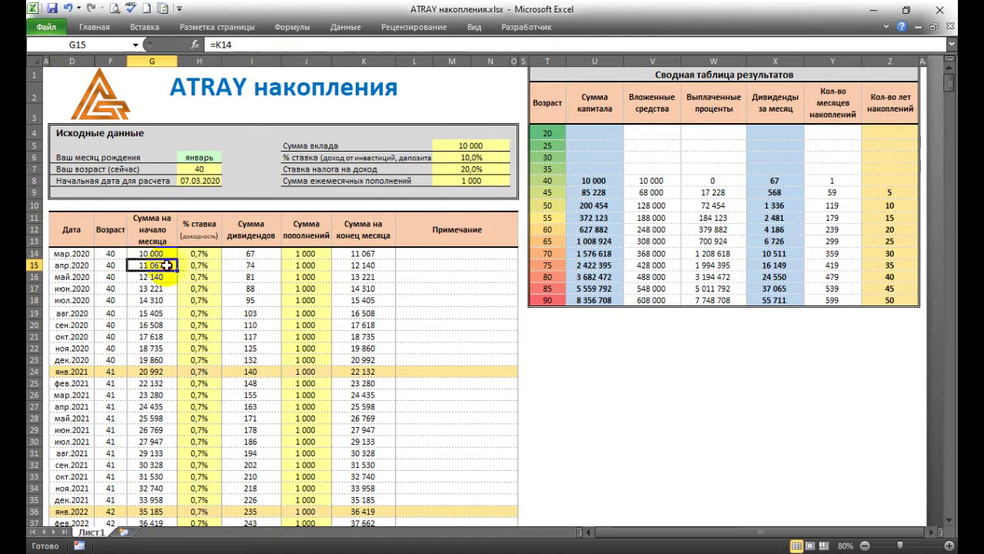
click(243, 46)
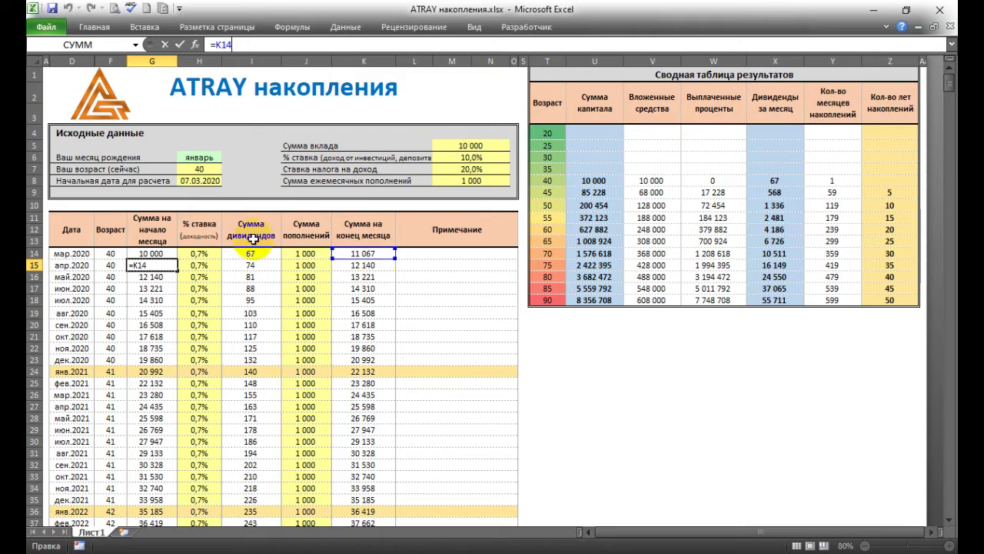
key(ctrl+Return)
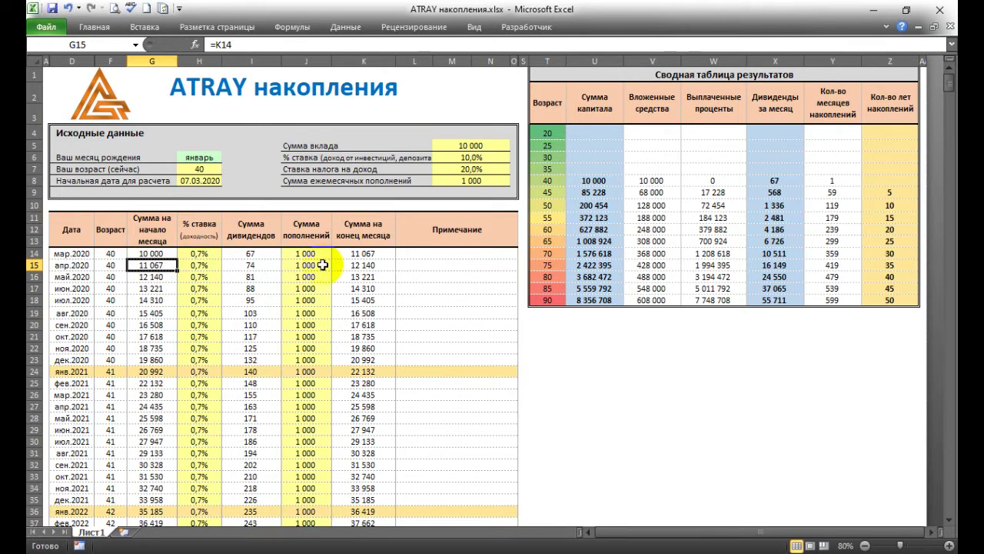
Examine the formulas for the March 2020 end-of-month amount and dividends, including the row cells they use.
click(361, 252)
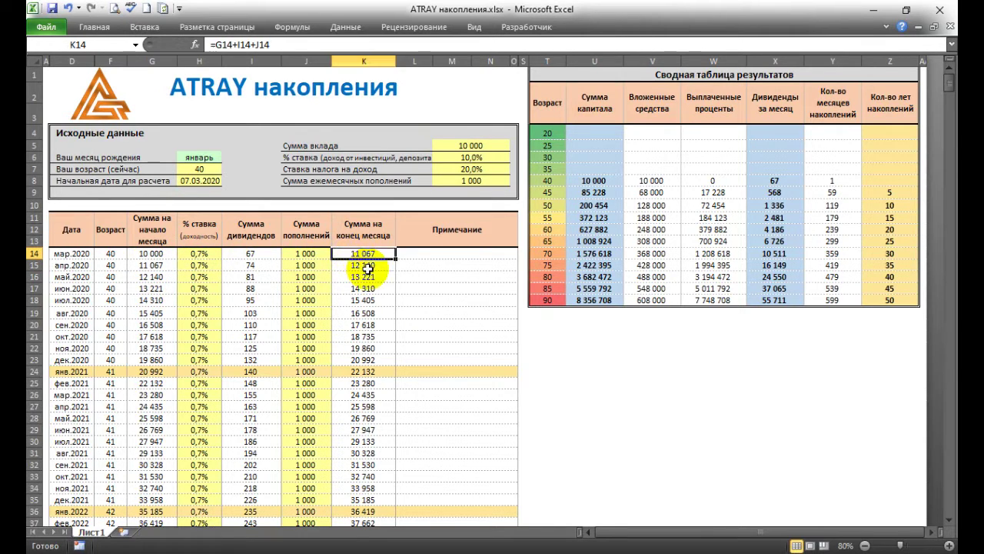
click(292, 46)
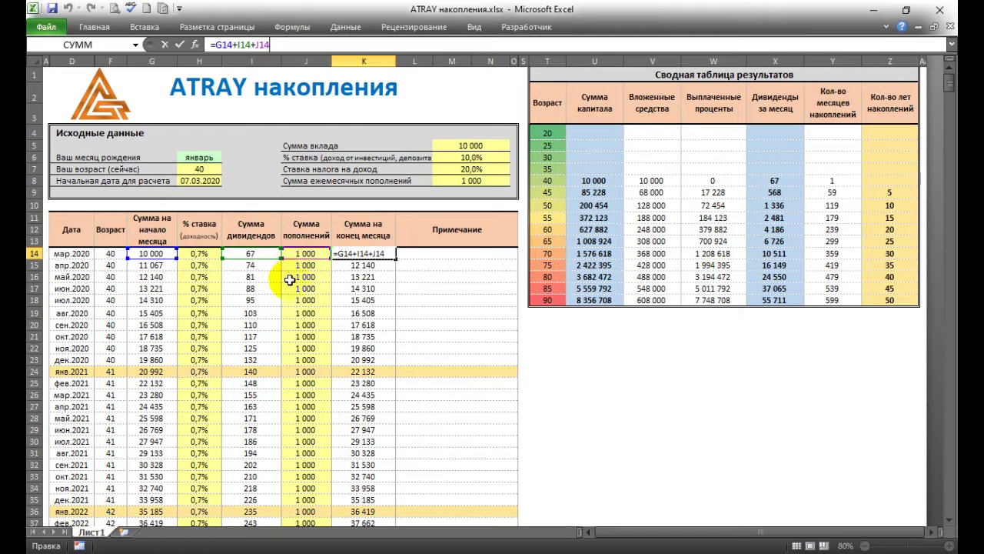
key(Escape)
click(253, 252)
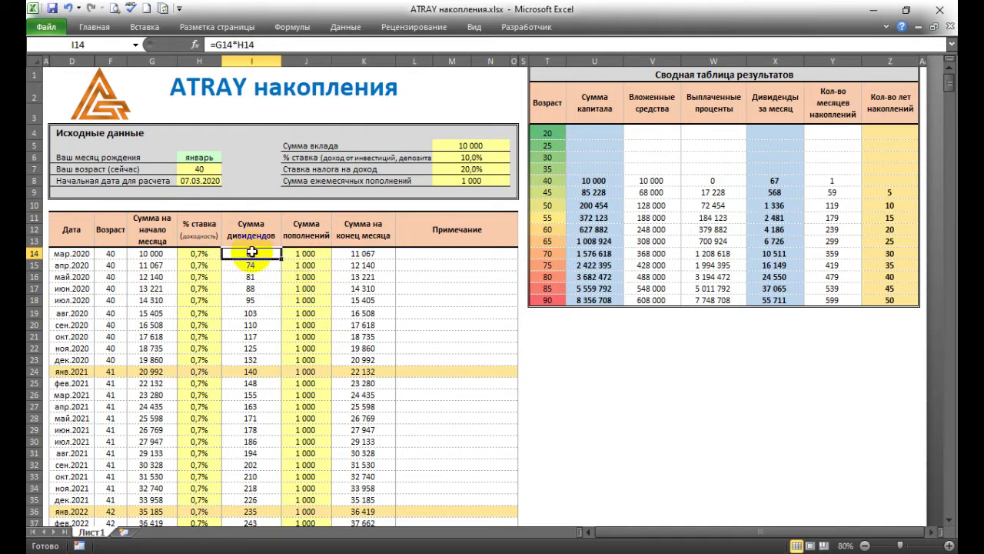
click(263, 44)
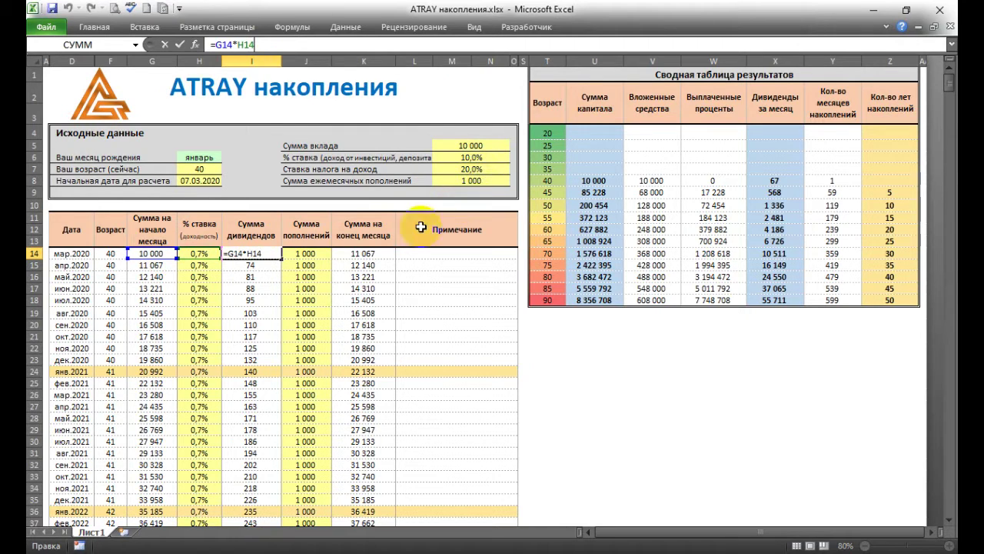
key(ctrl+Return)
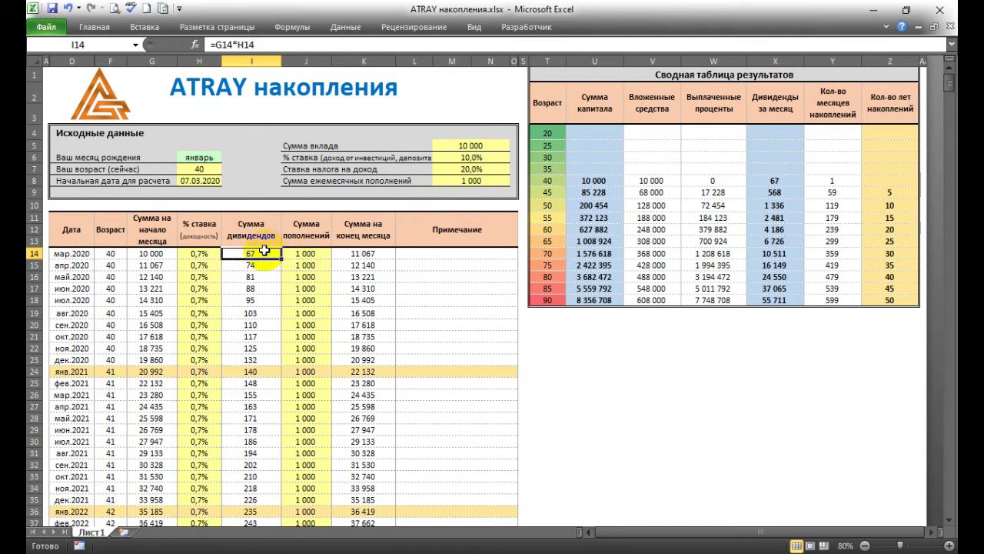
drag(153, 254, 342, 254)
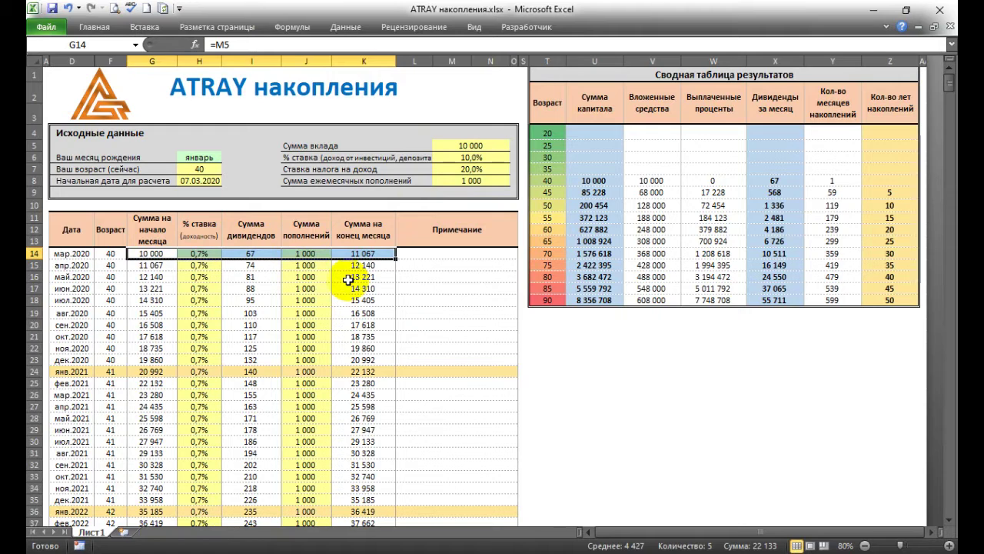
Enter the March 2020 figures: start-of-month amount 11000, dividends 80 and contribution 2000.
click(148, 253)
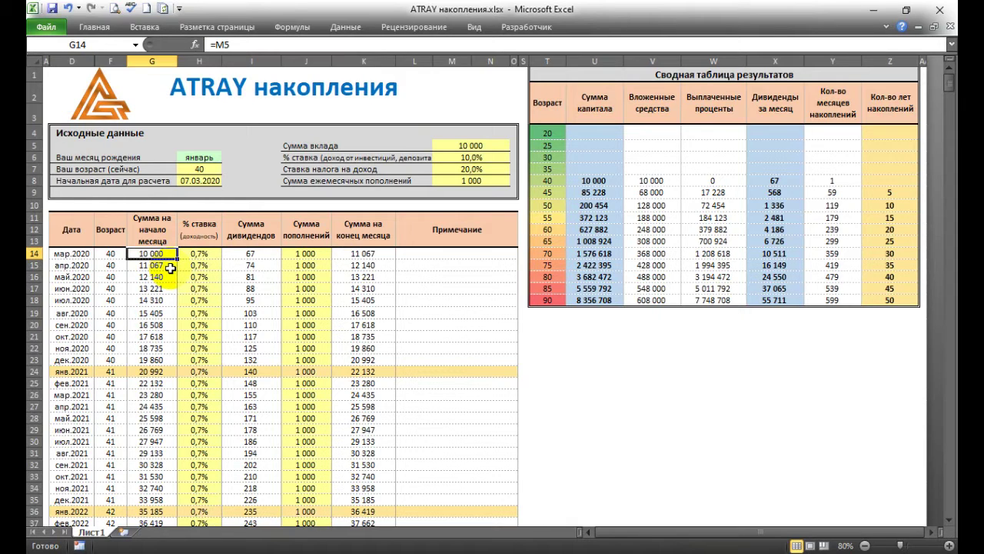
text(11000)
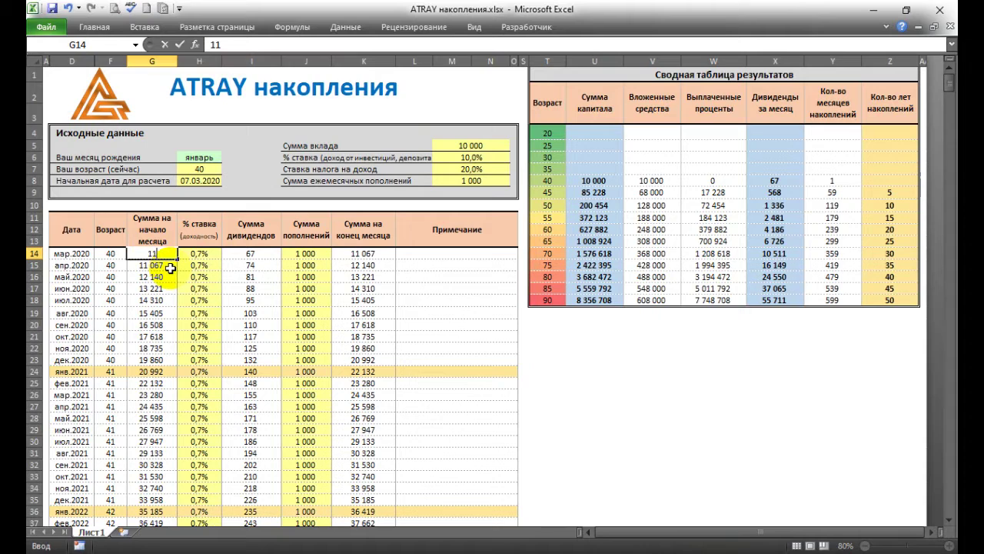
key(Tab)
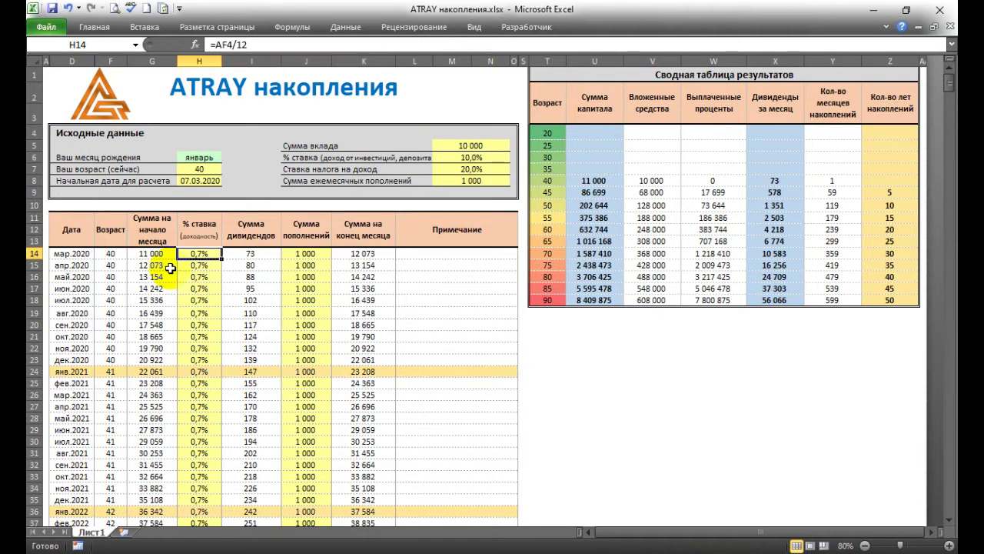
key(Tab)
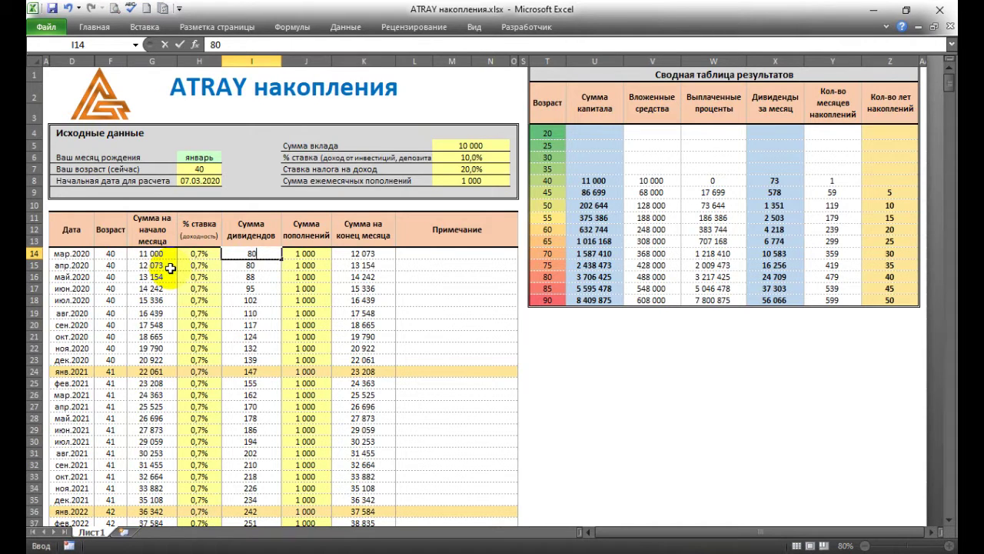
key(Tab)
text(2000)
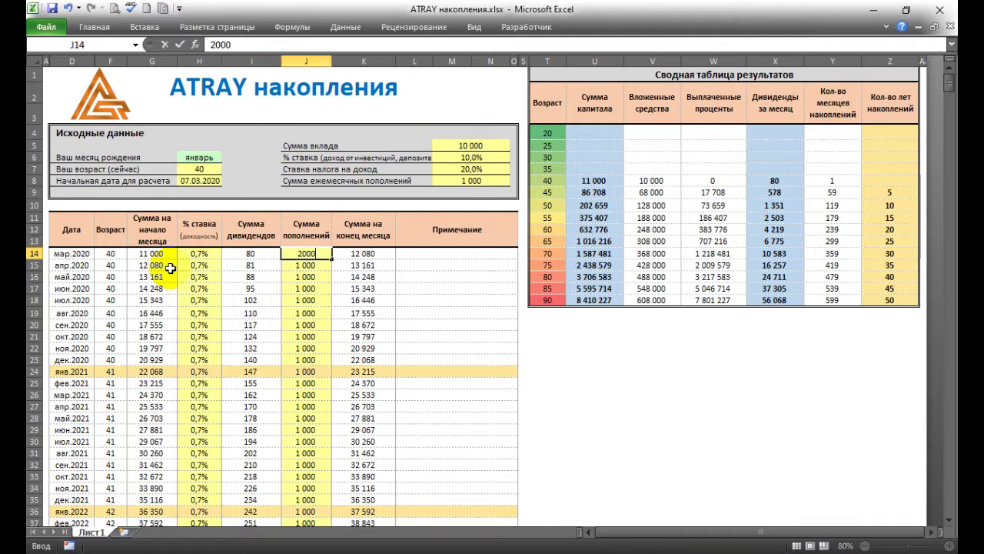
key(Return)
key(Up)
key(Tab)
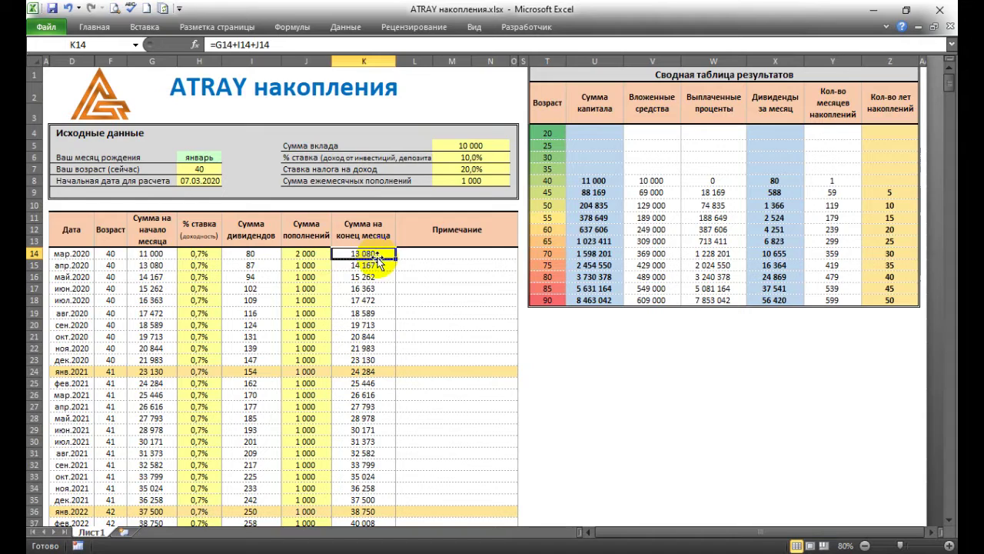
Replace the April 2020 dividend formula with the amount 90.
click(157, 265)
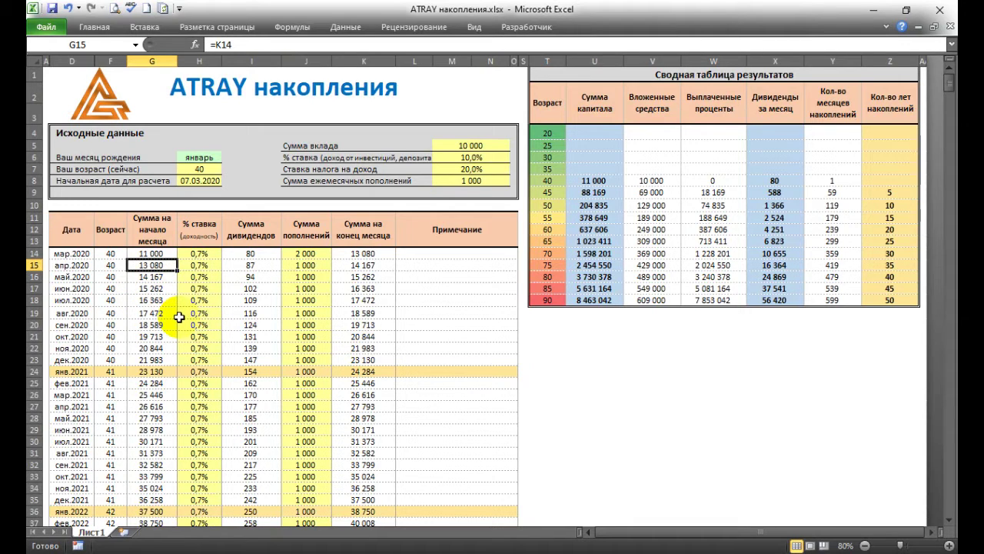
key(Right)
key(Right)
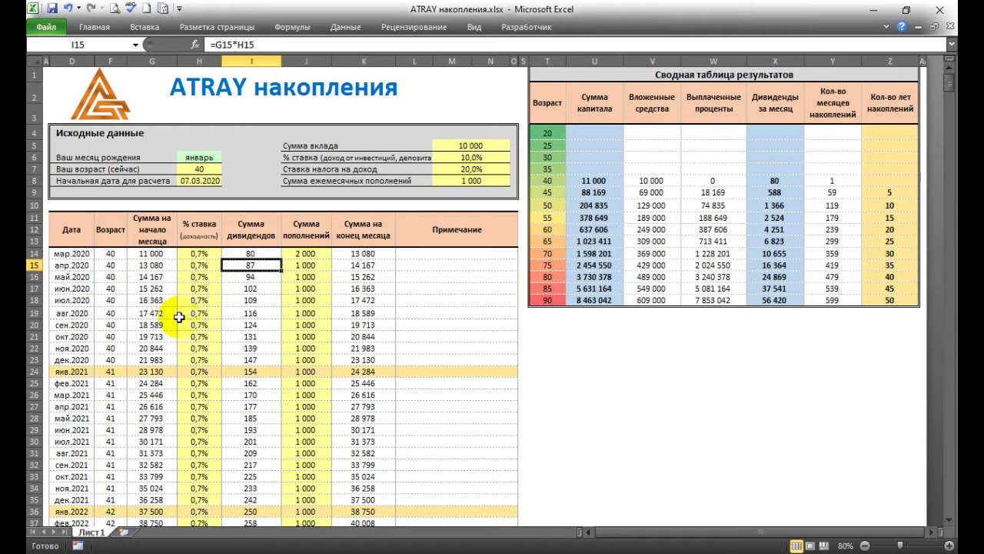
text(90)
key(Return)
key(Up)
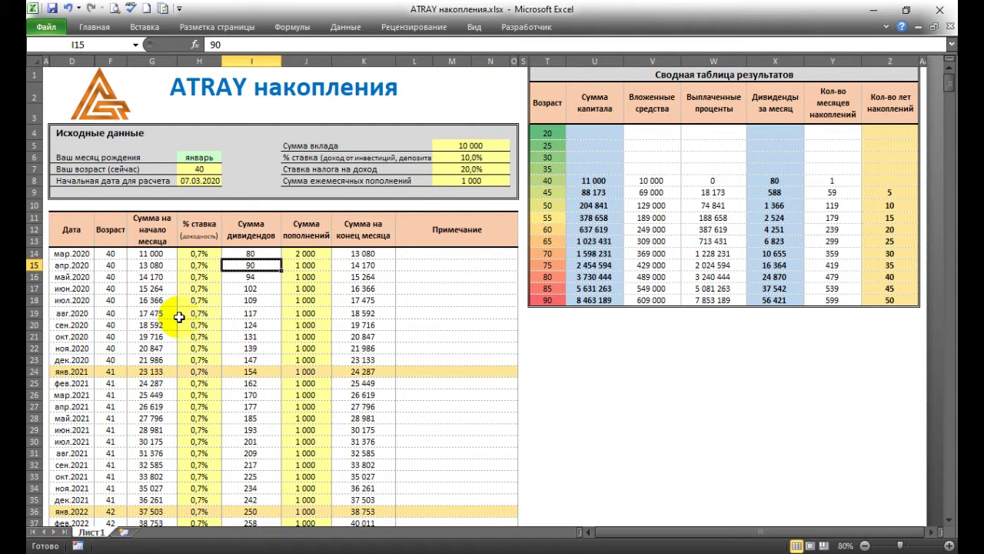
Set the April 2020 contribution to 5000 and check the capital amounts by age in the summary table.
key(Right)
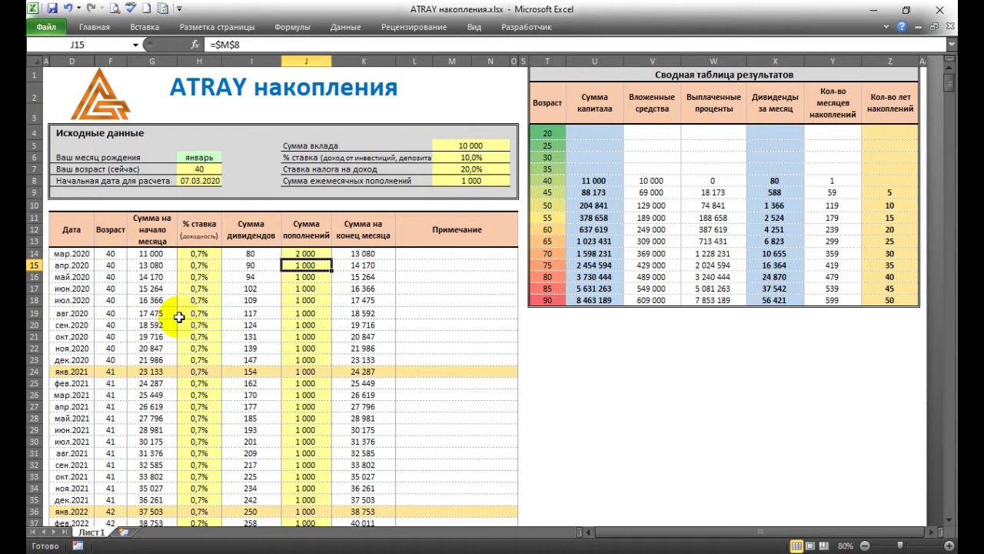
text(5000)
key(ctrl+Return)
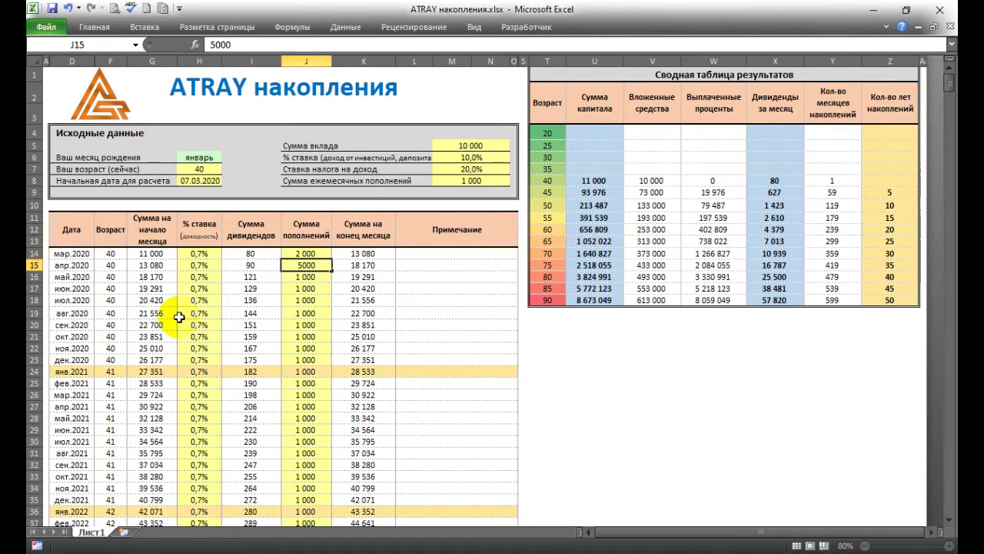
key(Tab)
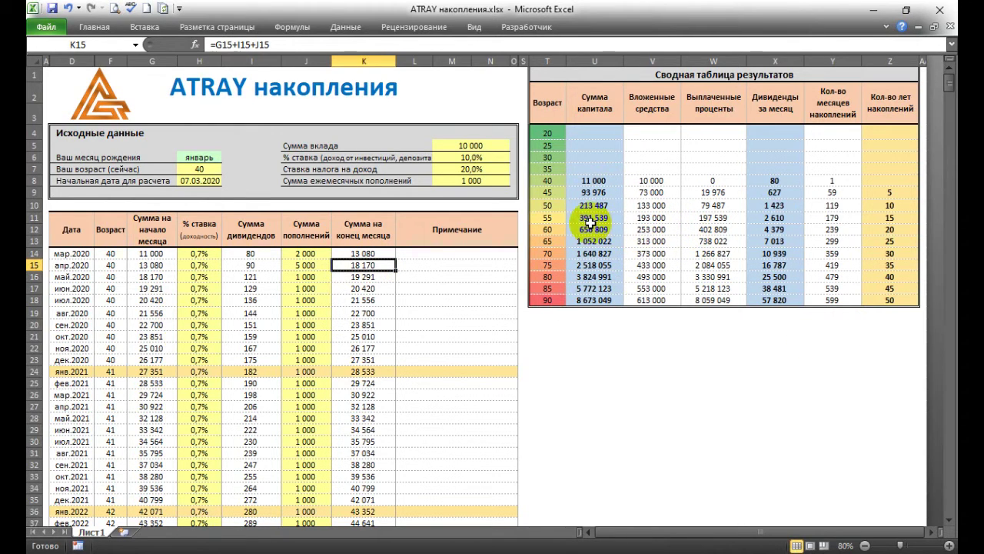
click(588, 180)
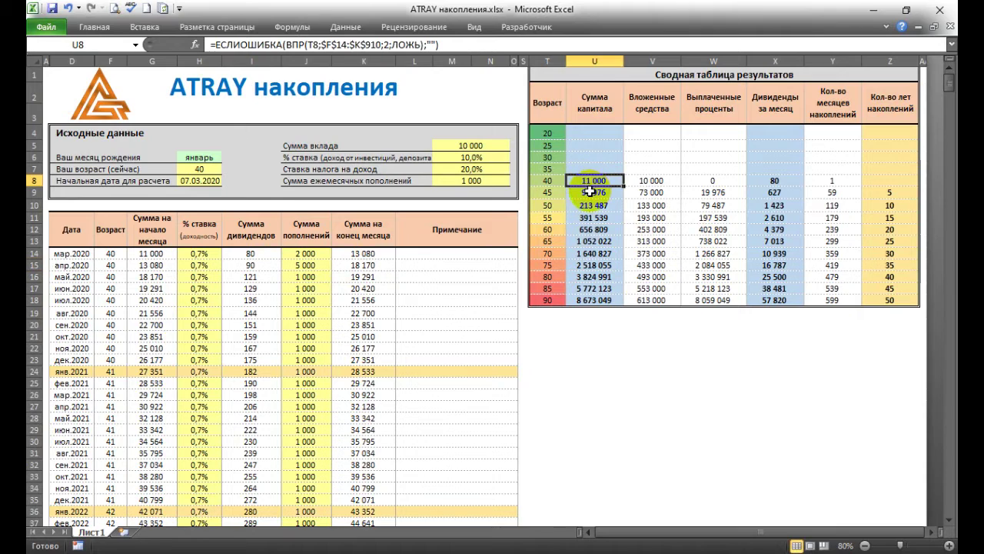
click(592, 193)
click(596, 205)
click(601, 219)
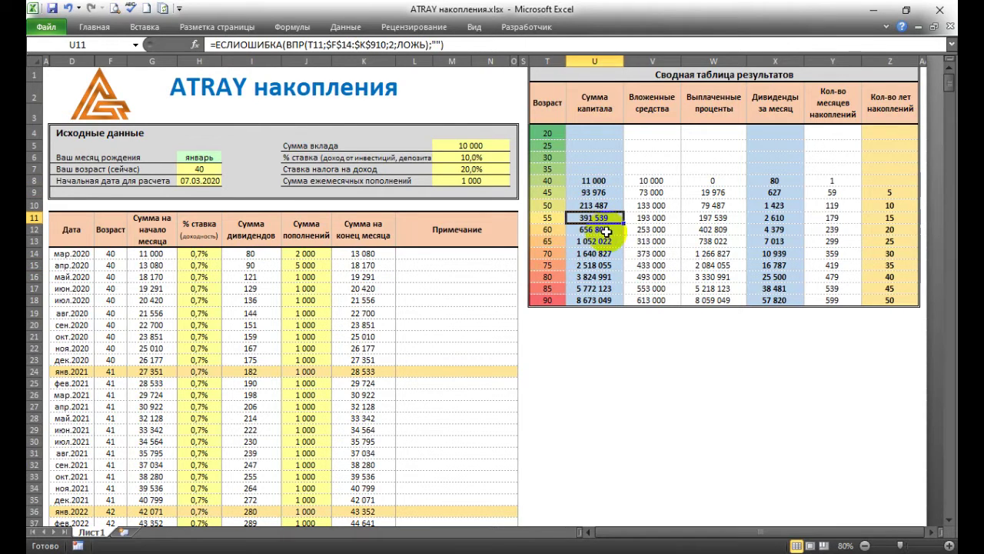
Clear the April 2020 contribution amount.
click(309, 267)
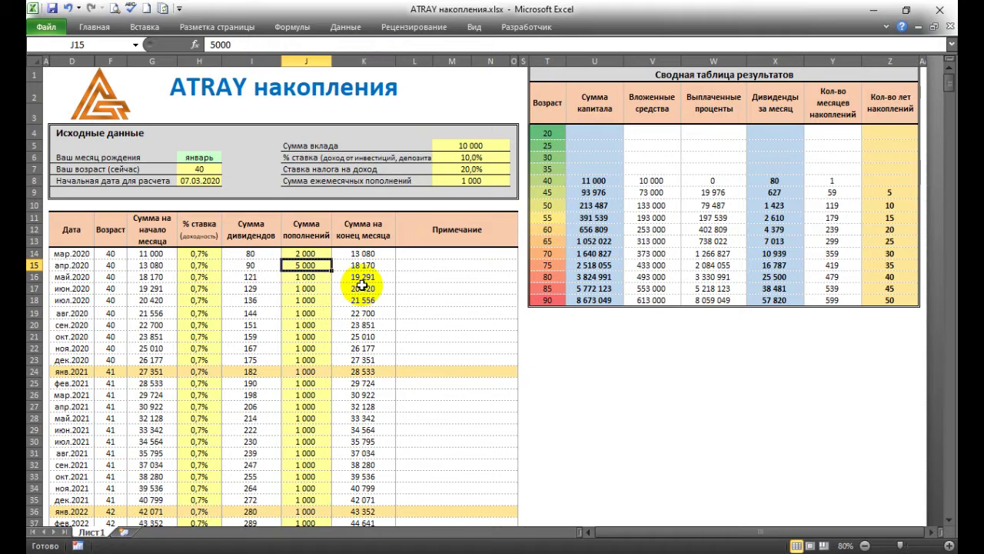
key(Delete)
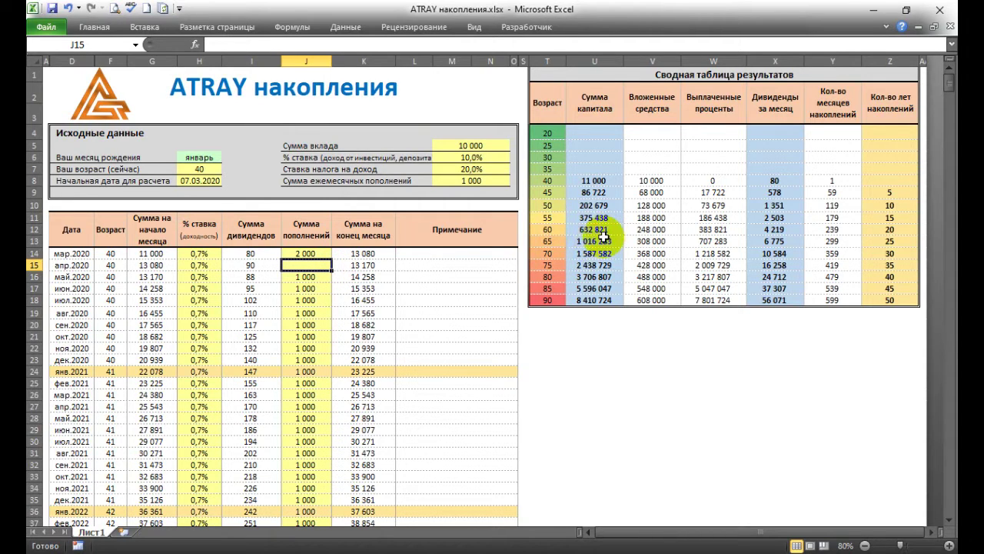
Examine the age 60 row of the summary table, comparing capital, invested funds, paid interest and years of saving.
click(892, 230)
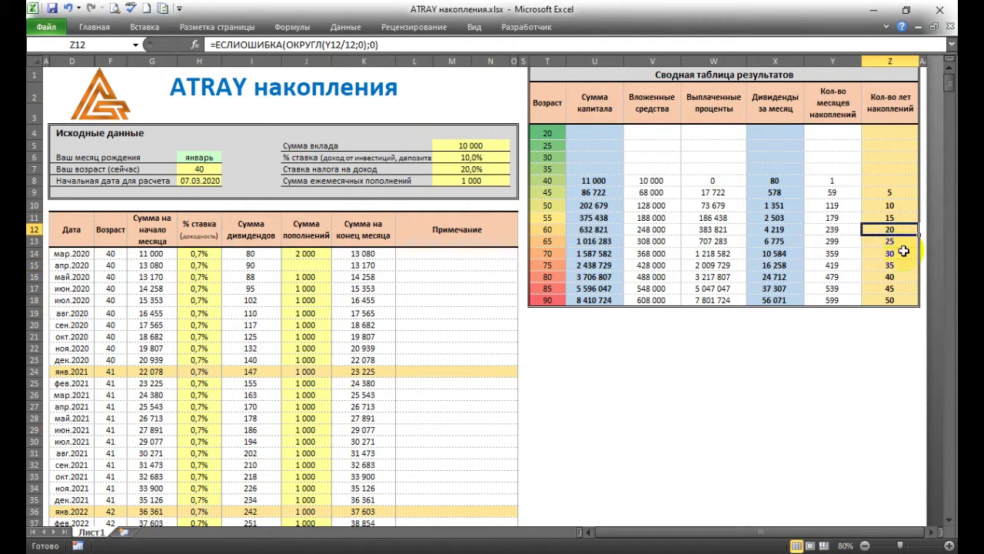
click(596, 230)
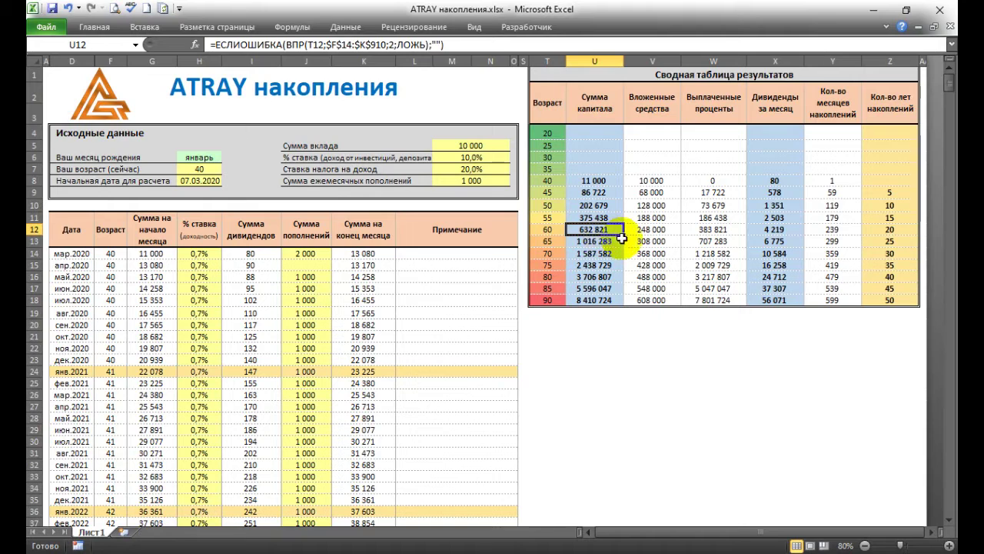
click(663, 228)
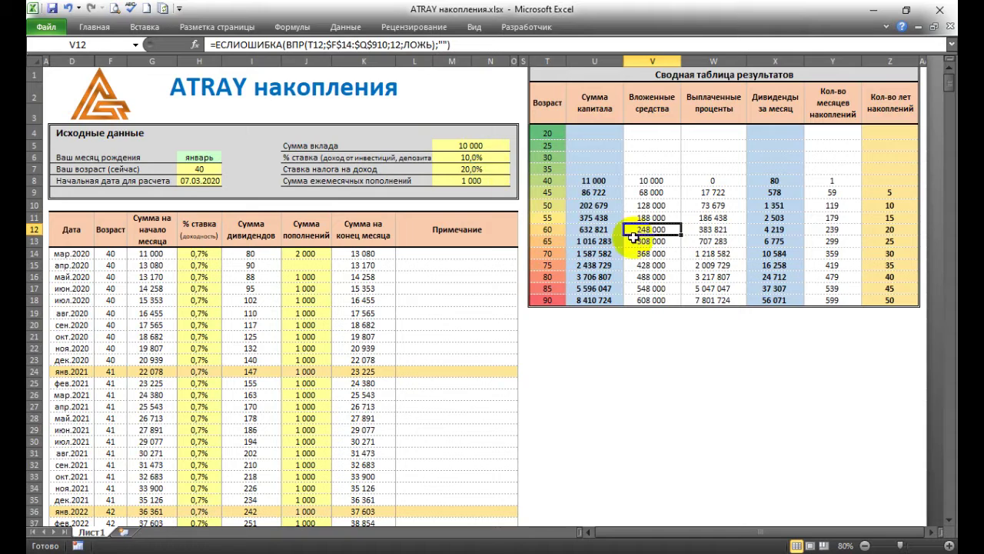
click(724, 230)
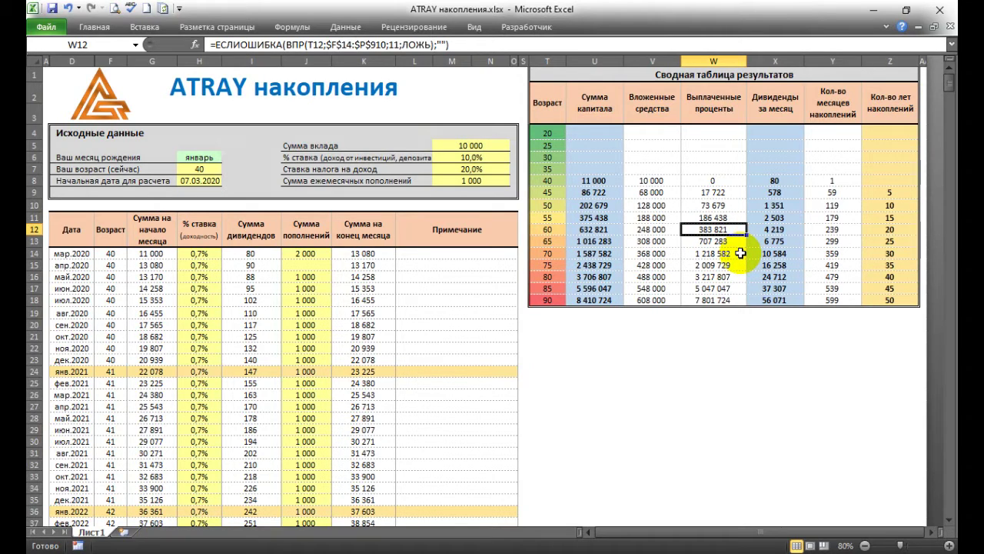
click(666, 229)
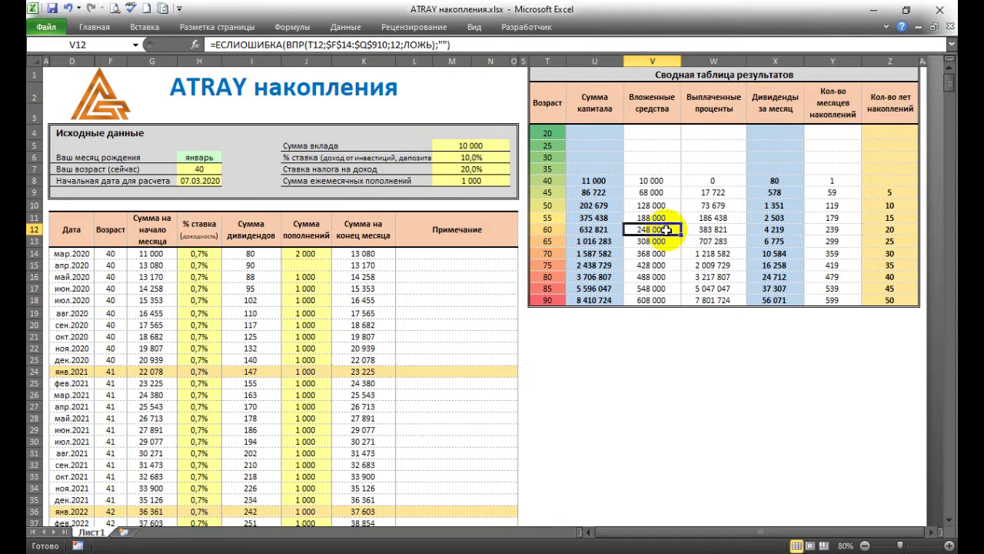
click(719, 229)
click(652, 229)
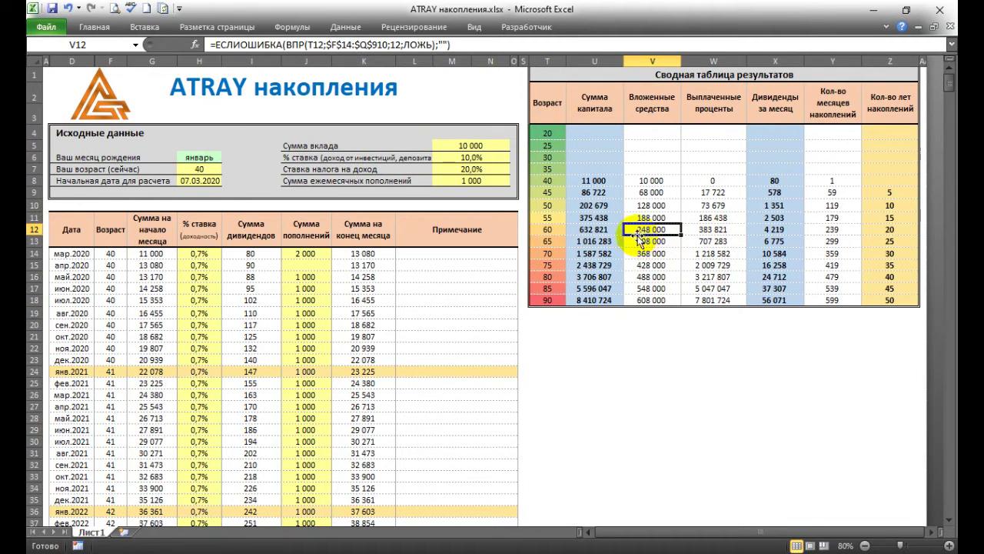
click(888, 230)
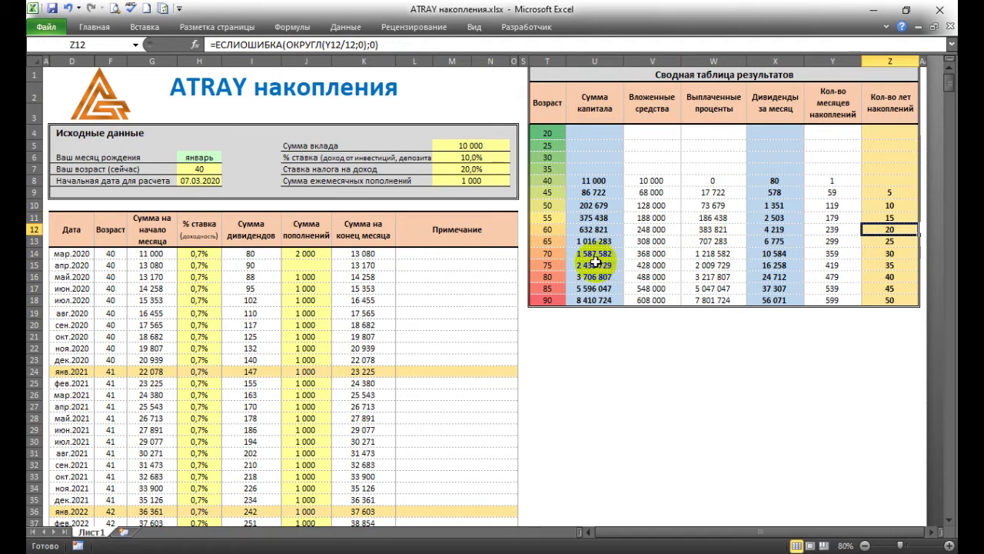